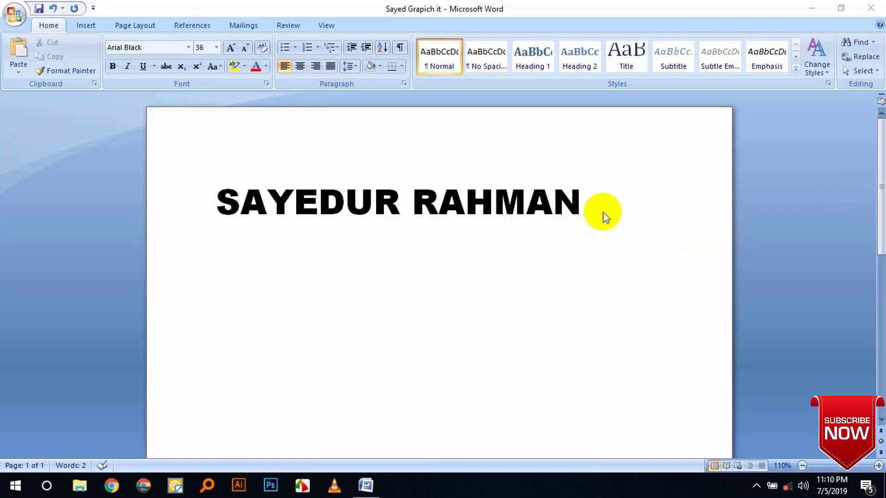
left_click_drag(595, 203, 290, 195)
left_click(376, 205)
left_click_drag(619, 210, 290, 207)
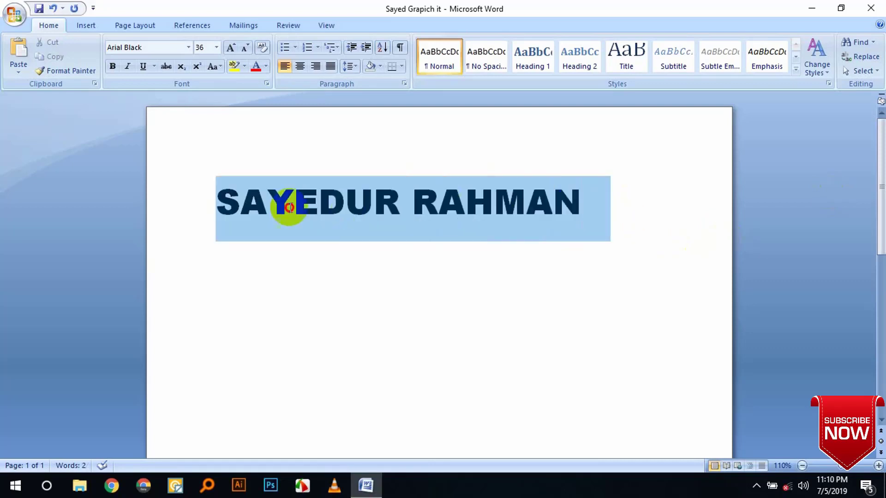
left_click(597, 200)
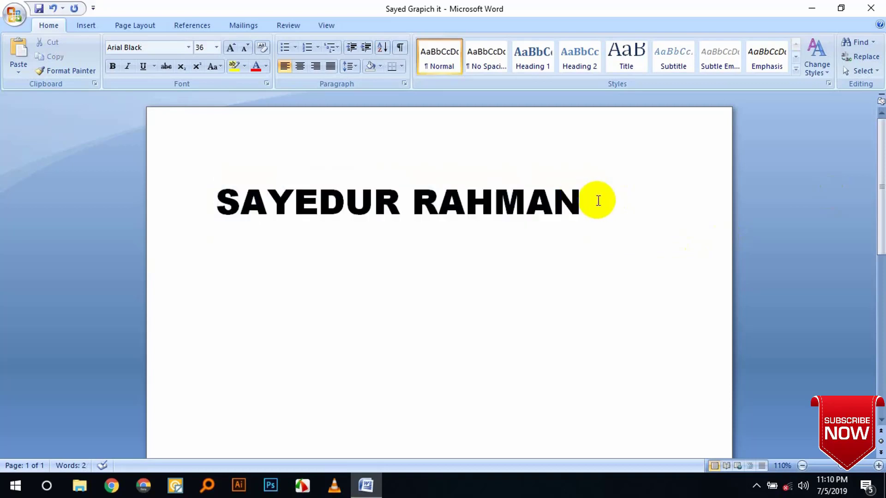
left_click_drag(598, 200, 269, 215)
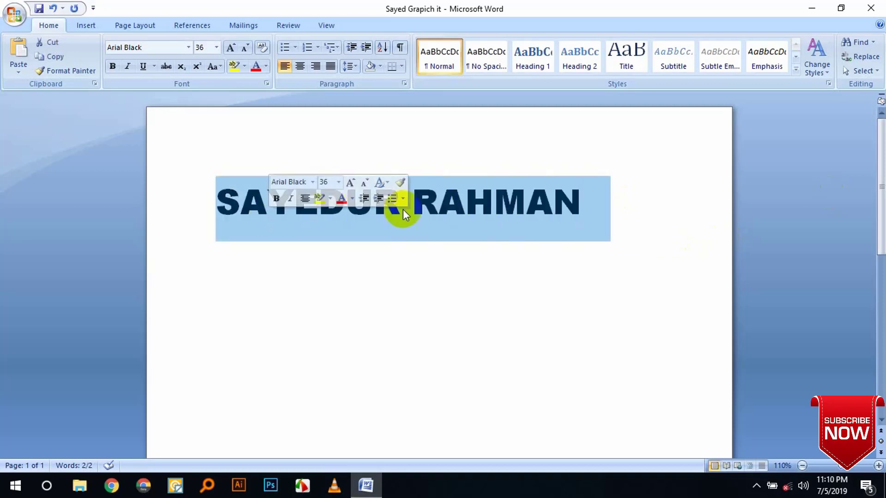
left_click(525, 205)
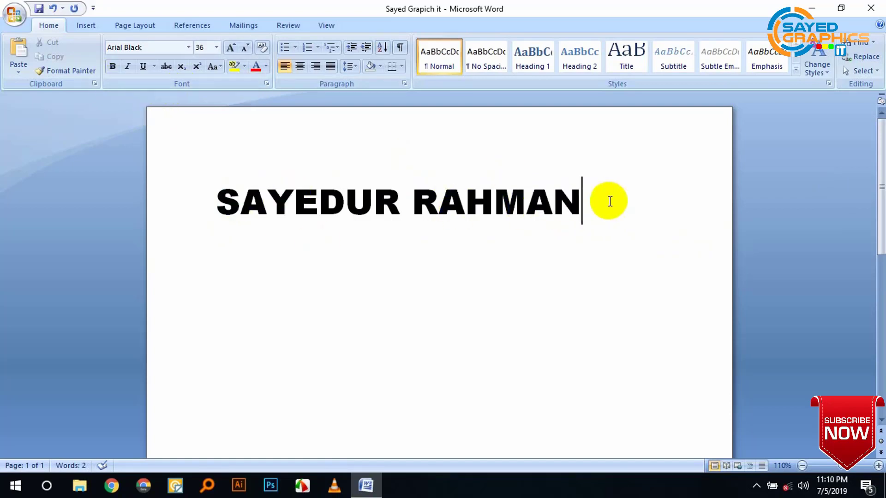
left_click_drag(613, 200, 329, 201)
left_click(588, 207)
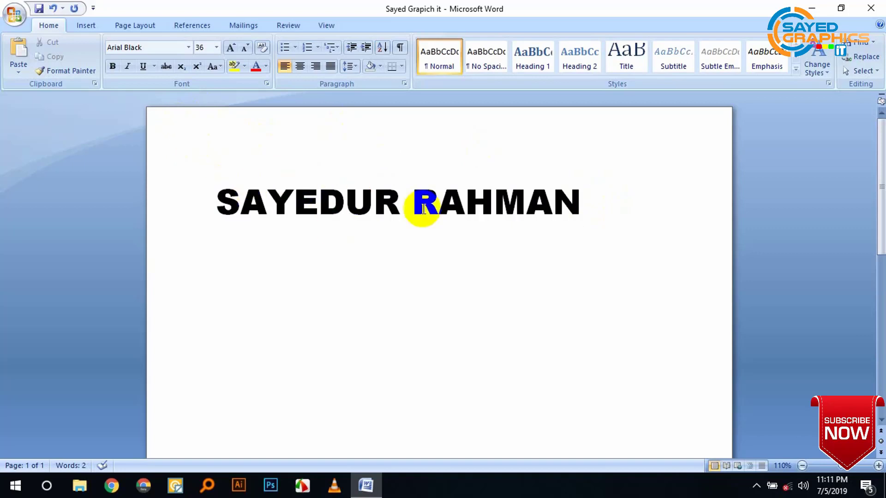
triple_click(617, 214)
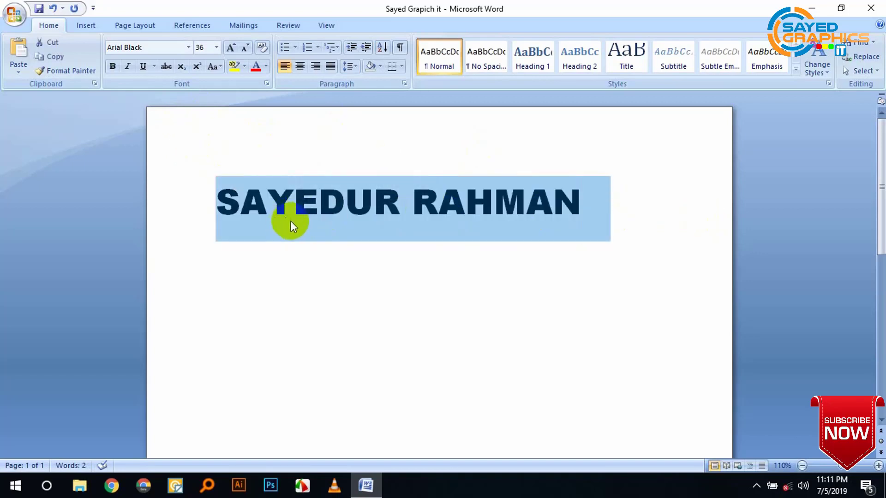
left_click(292, 220)
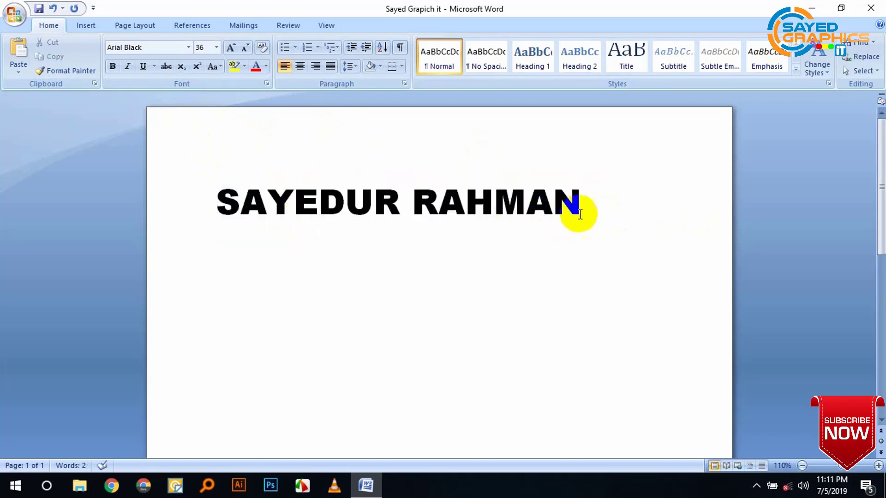
left_click_drag(579, 210, 228, 221)
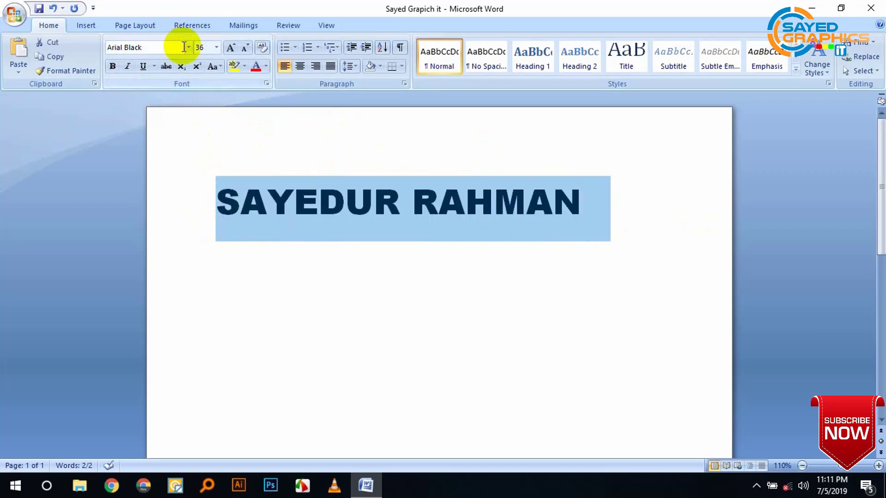
left_click(14, 16)
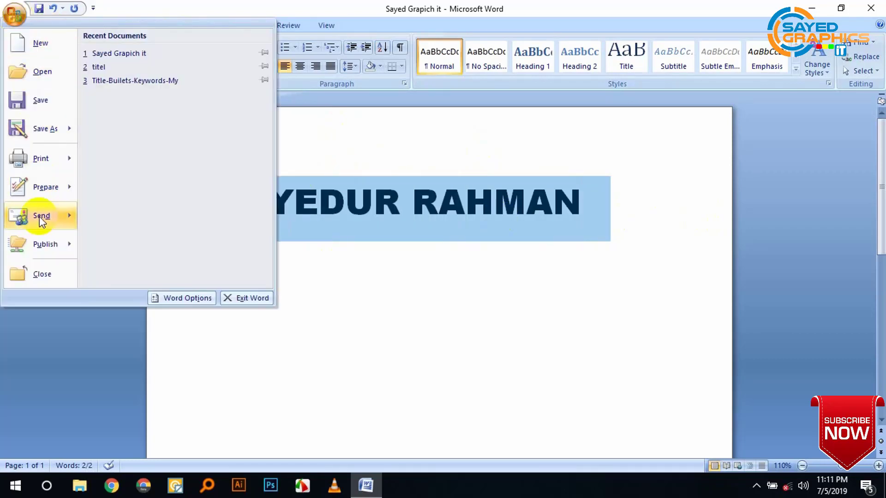
left_click(13, 19)
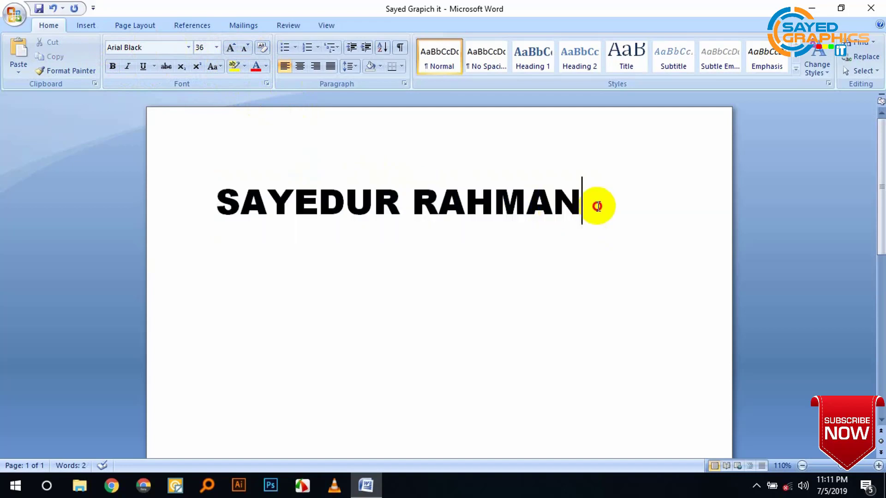
left_click_drag(597, 203, 277, 205)
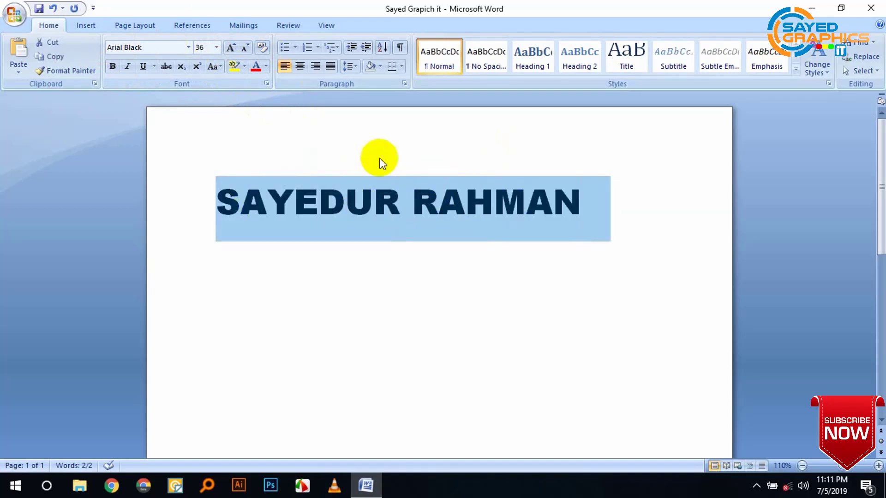
left_click(245, 68)
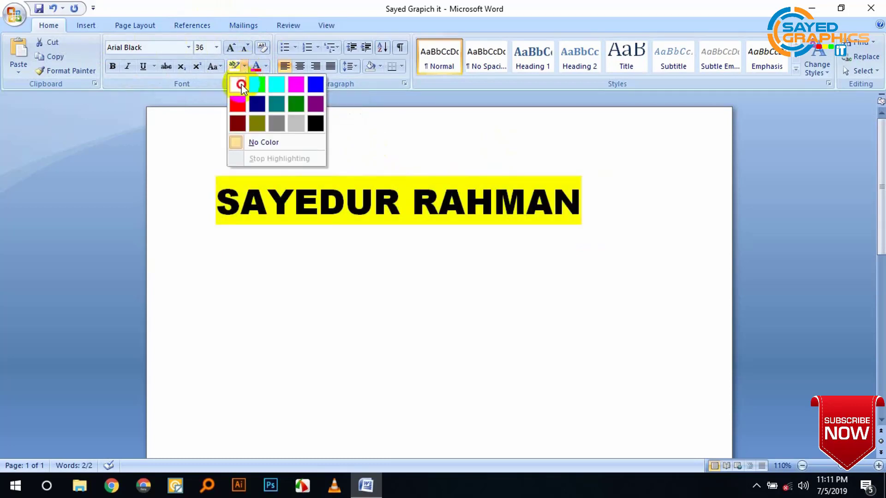
left_click(241, 84)
left_click(244, 67)
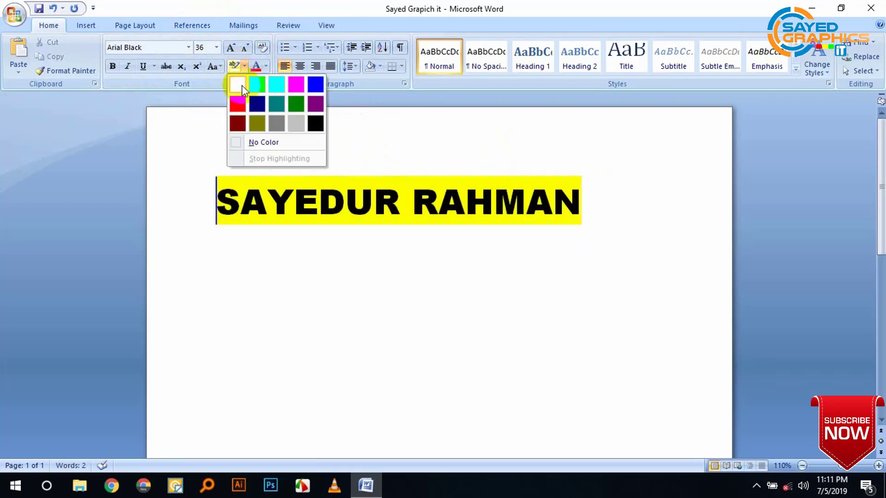
left_click(574, 204)
left_click_drag(577, 205, 266, 212)
left_click(346, 203)
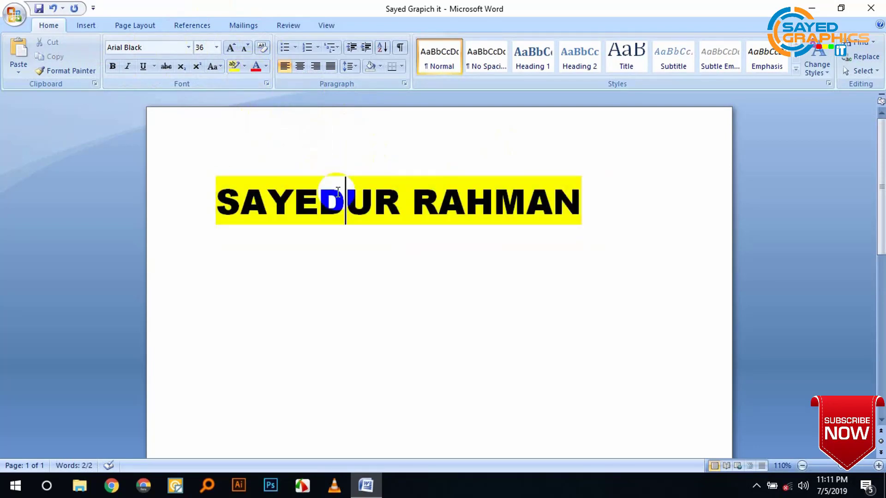
triple_click(328, 208)
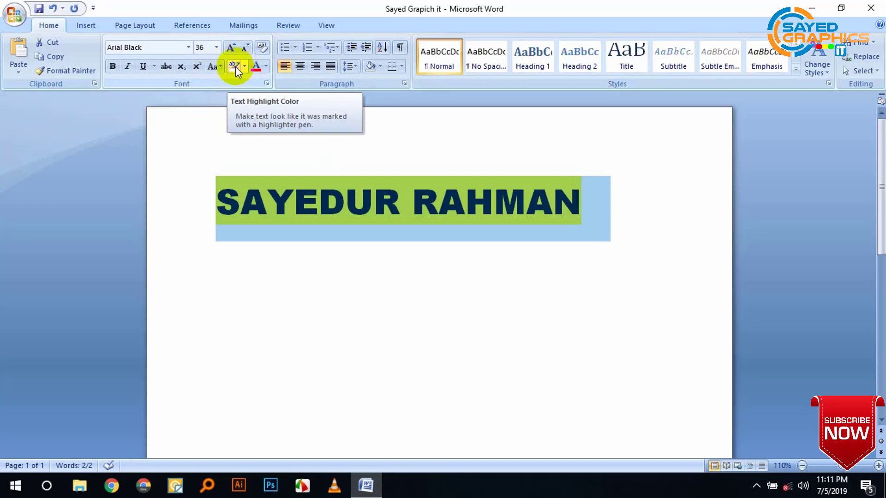
left_click(470, 216)
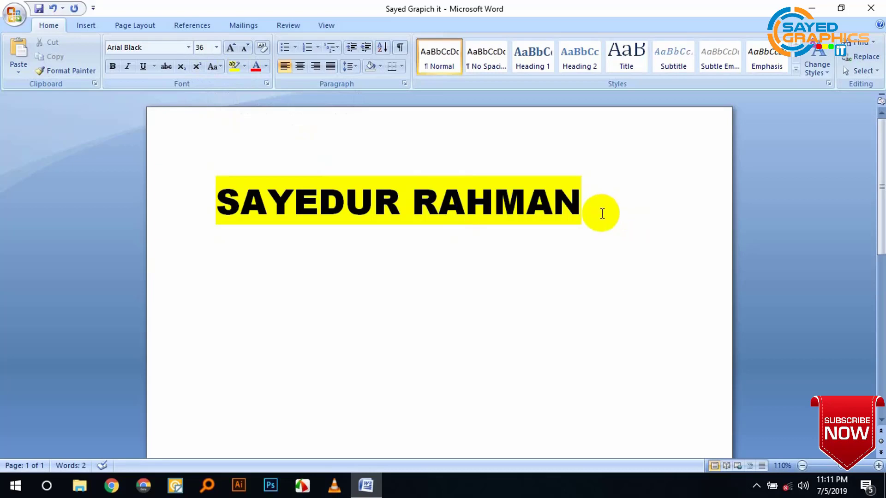
- Change the title's highlight to turquoise
left_click_drag(573, 203, 300, 205)
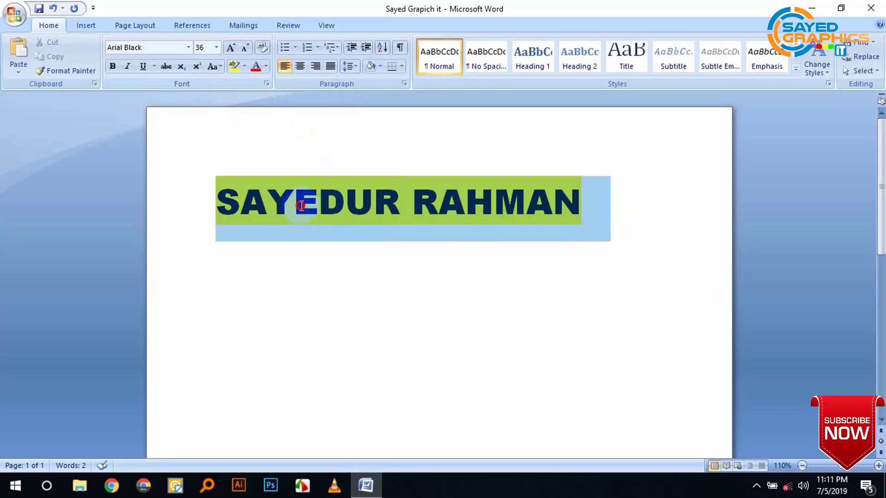
left_click(245, 66)
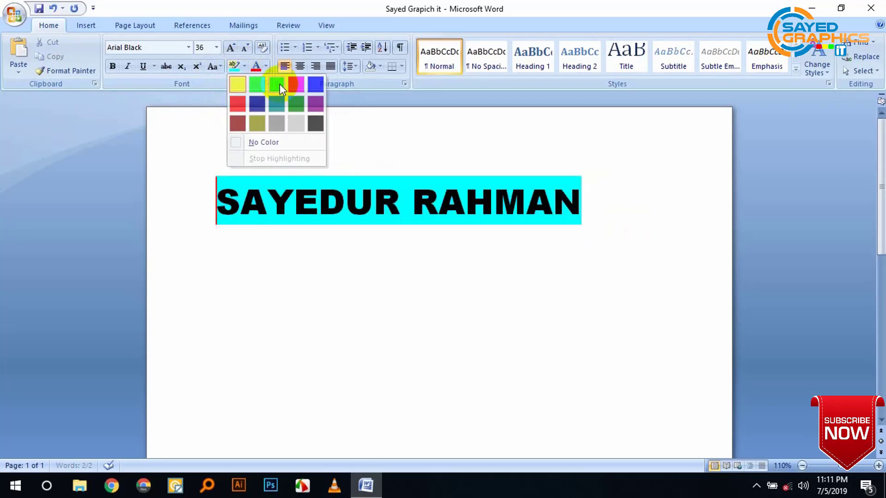
left_click(279, 84)
- Erase the title's highlight with No Color and stop highlighting, leaving plain black text
left_click(245, 67)
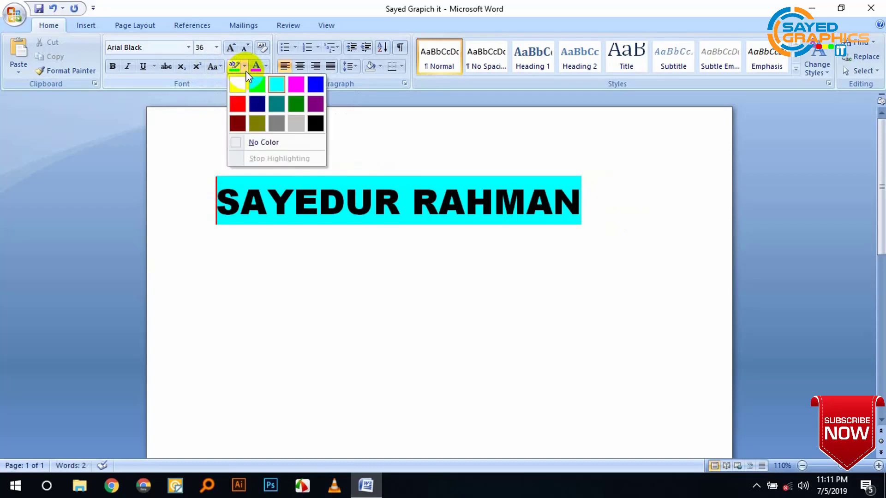
left_click(245, 143)
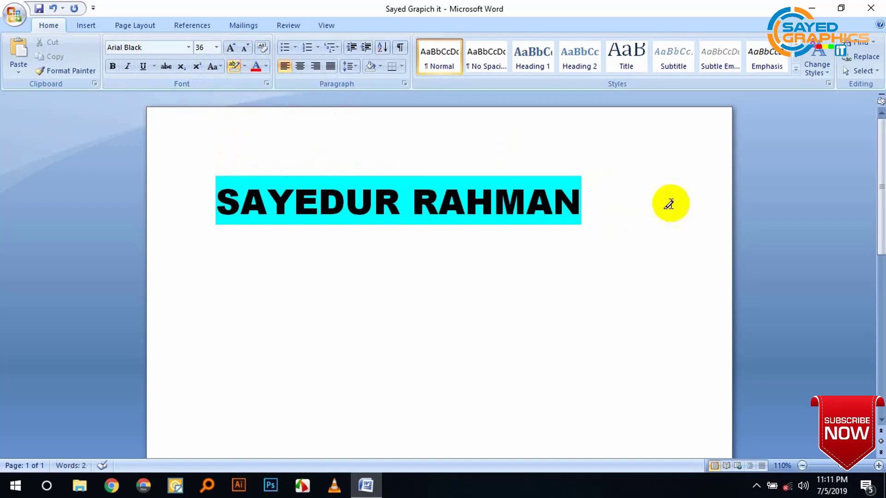
mouse_move(494, 203)
left_mouse_down()
mouse_move(528, 198)
mouse_move(221, 201)
left_mouse_up()
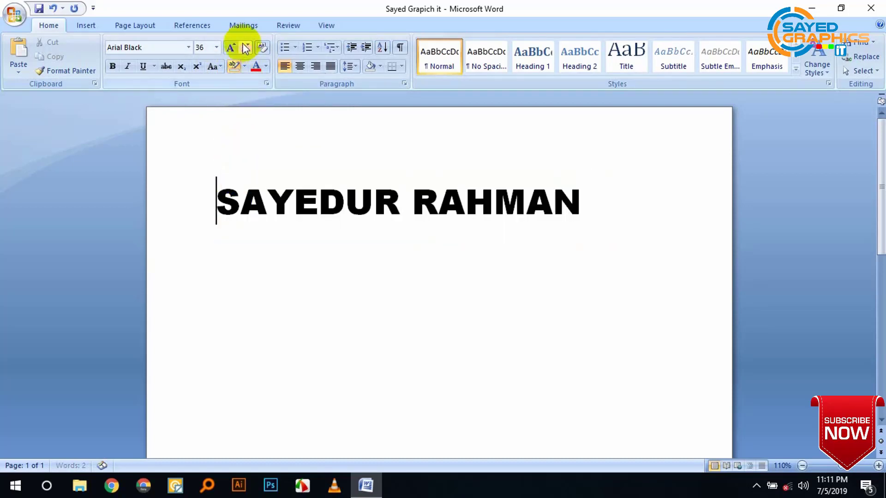
left_click(242, 70)
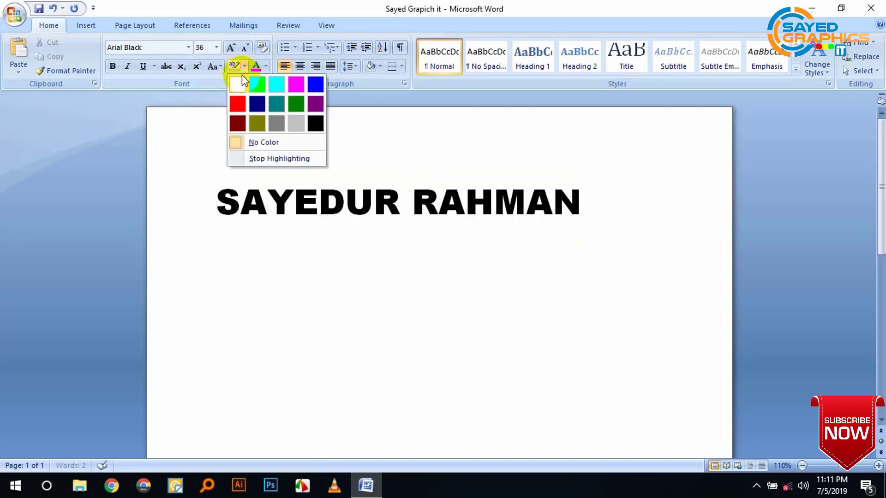
left_click(263, 159)
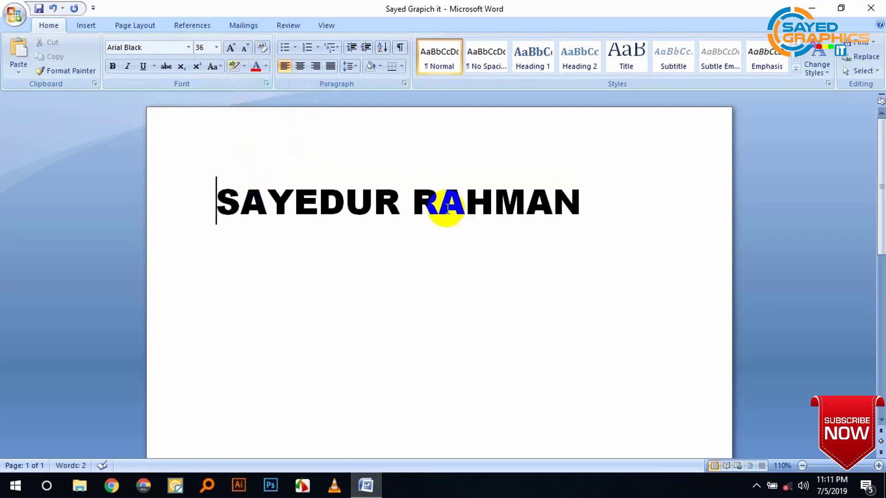
left_click_drag(622, 211, 263, 208)
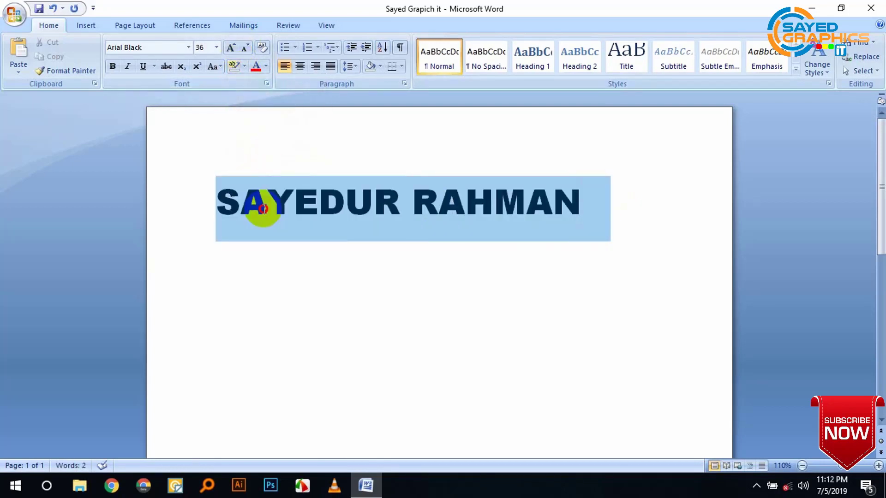
left_click(244, 66)
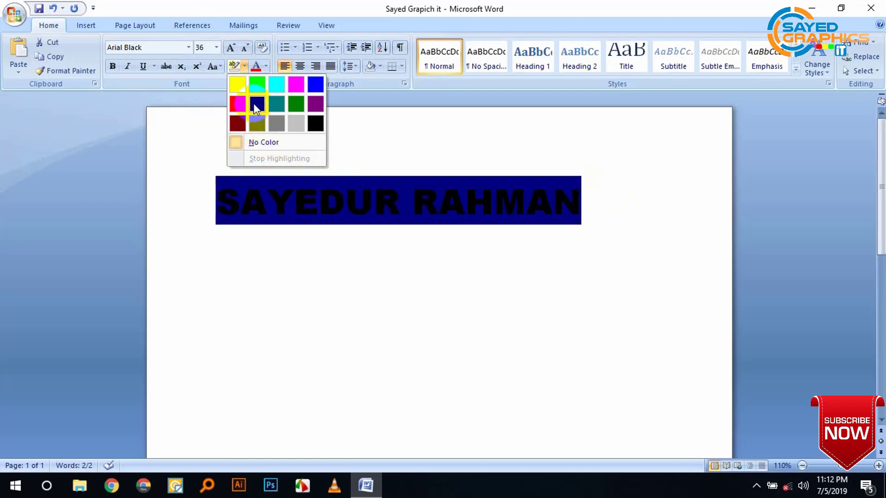
left_click(234, 87)
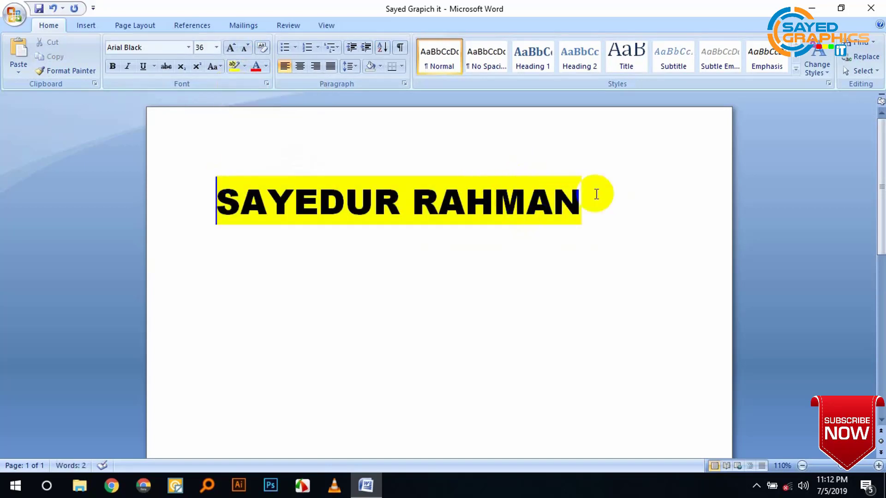
left_click_drag(595, 194, 321, 197)
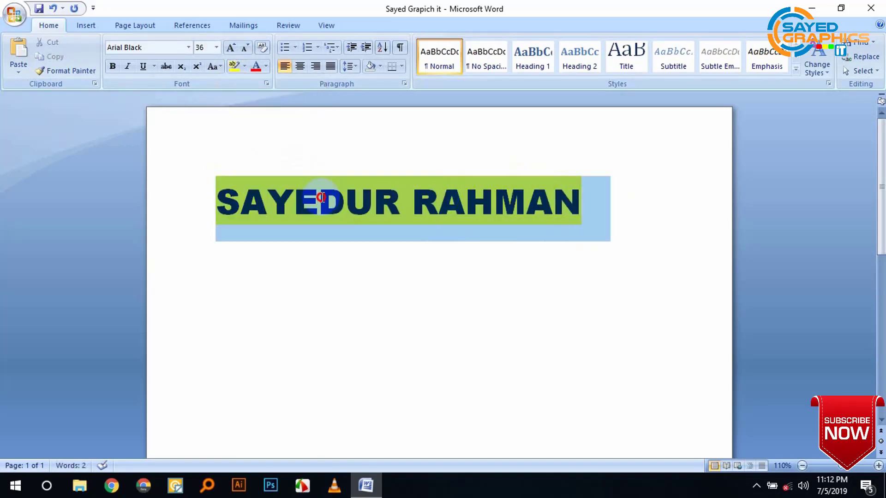
left_click(242, 68)
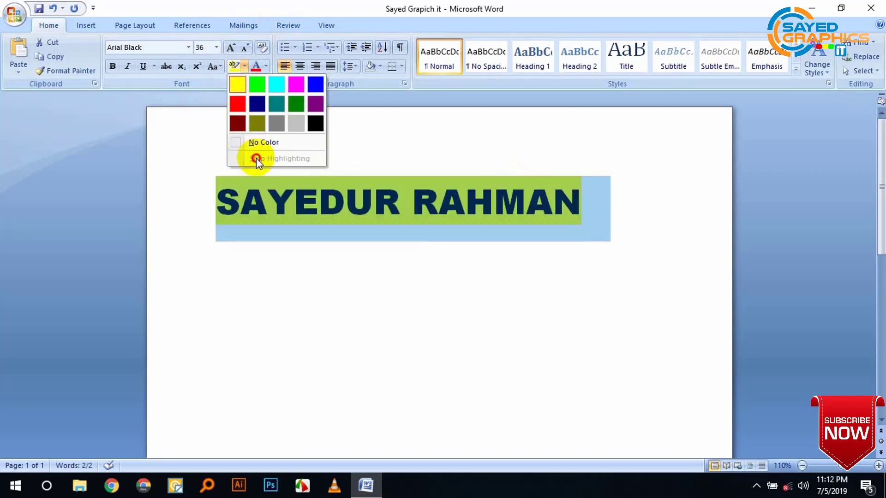
left_click(617, 230)
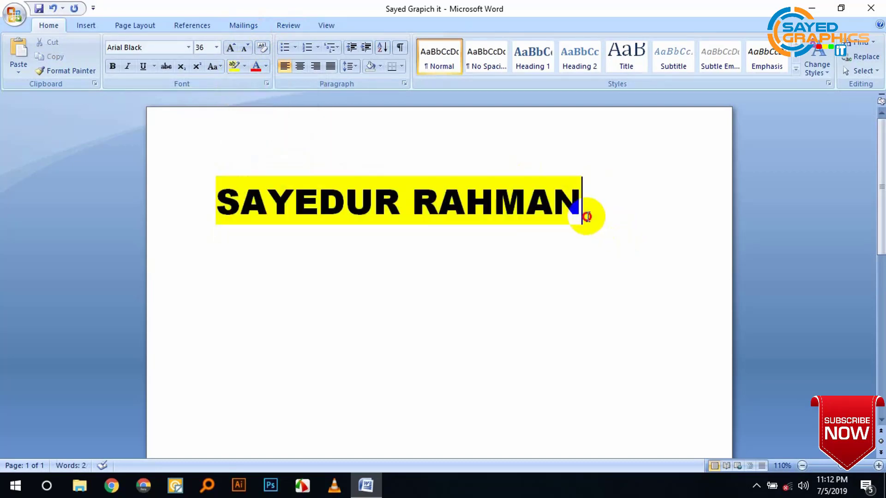
left_click_drag(585, 213, 212, 103)
left_click(245, 68)
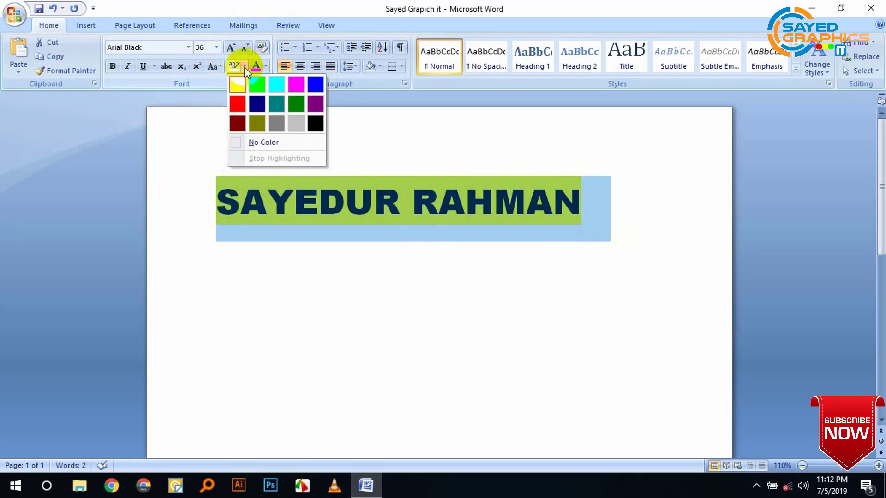
left_click(250, 143)
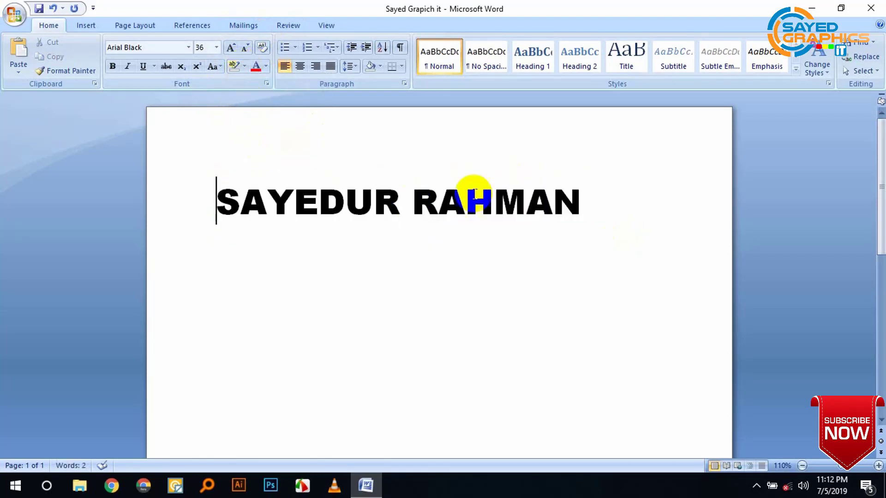
- Select the name line and sample light cyan and pink custom font colours
left_click_drag(576, 241, 339, 213)
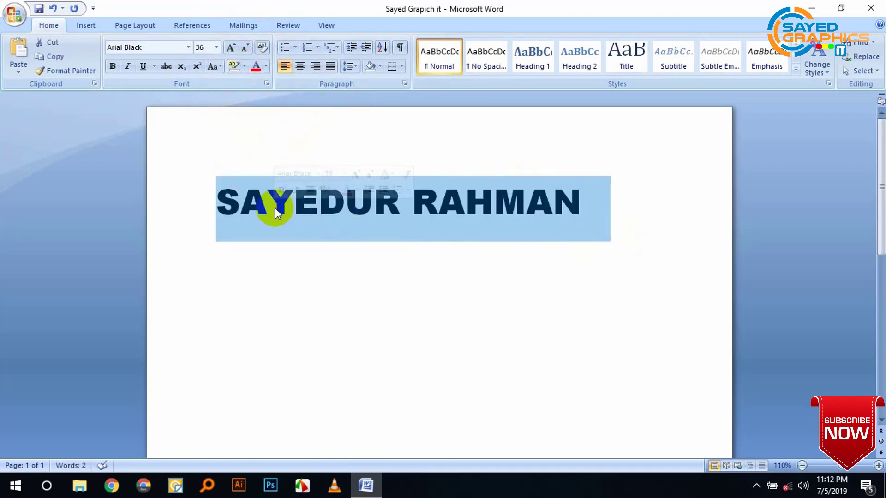
left_click(466, 243)
left_click_drag(568, 241, 316, 219)
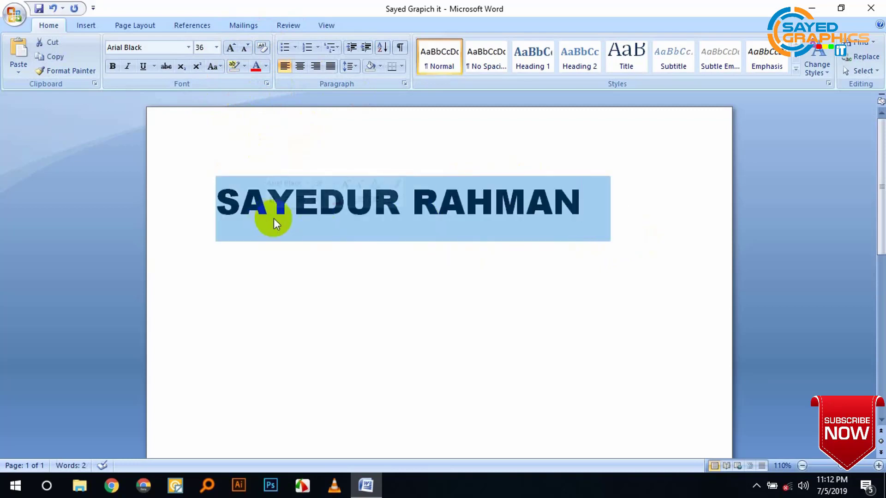
left_click(266, 69)
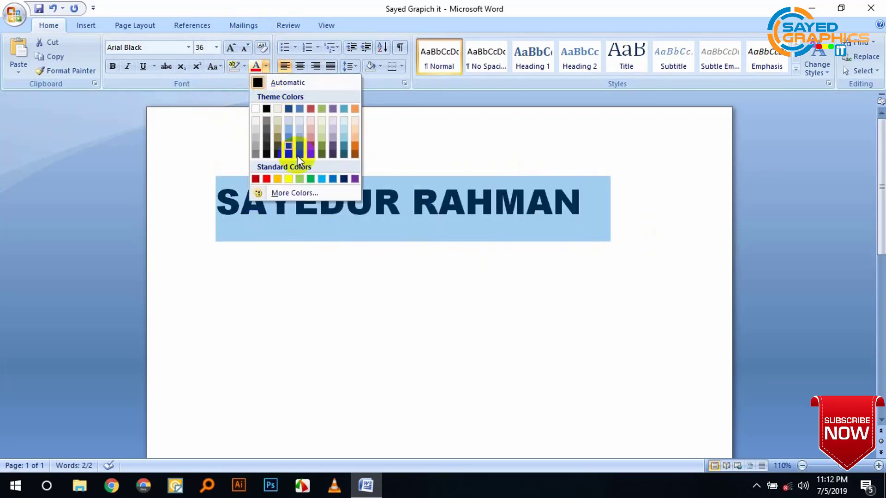
left_click(294, 192)
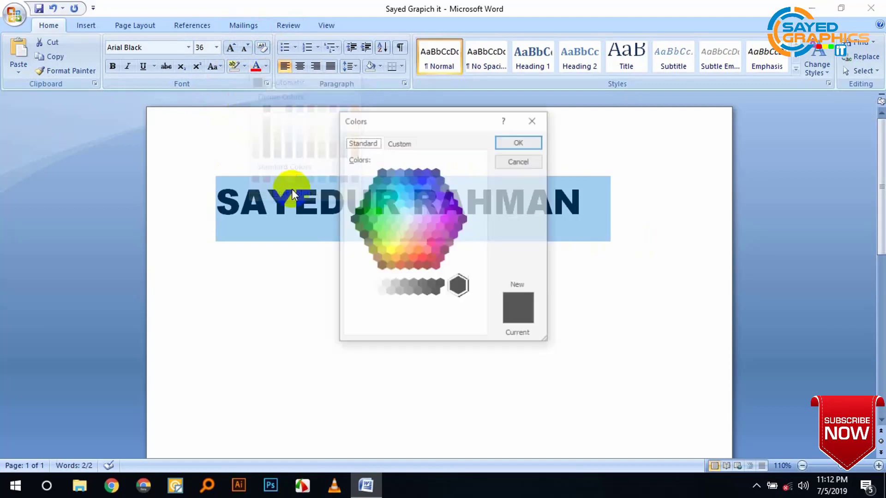
left_click(404, 211)
left_click(431, 226)
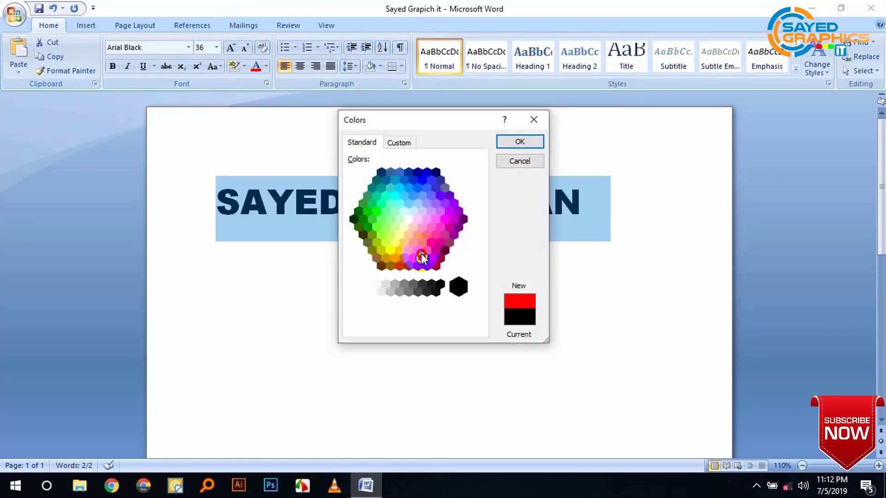
- Settle on a pale lavender hexagon colour for the name and confirm it
left_click(413, 244)
left_click(423, 251)
left_click(409, 219)
left_click(412, 213)
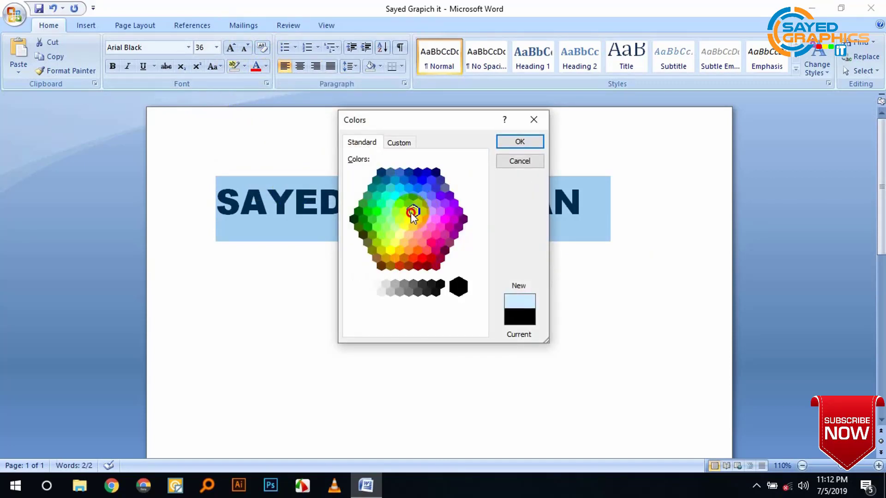
left_click(422, 211)
left_click(518, 146)
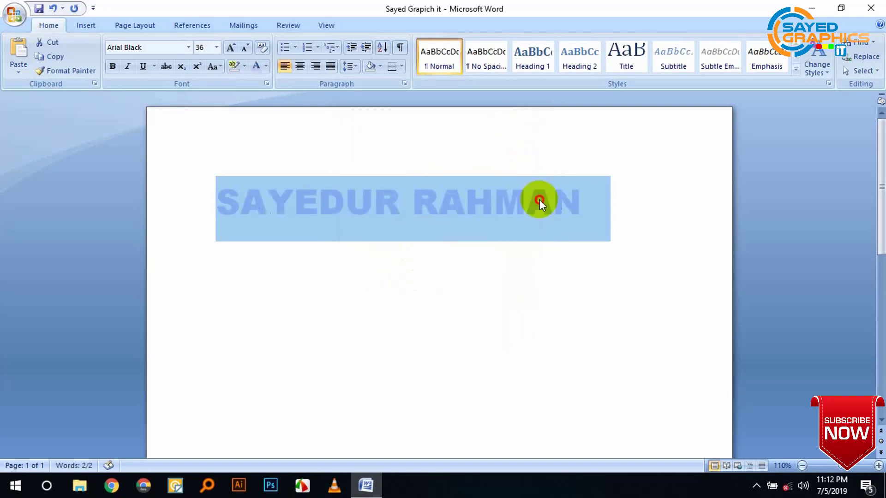
left_click(538, 200)
left_click_drag(574, 203, 229, 206)
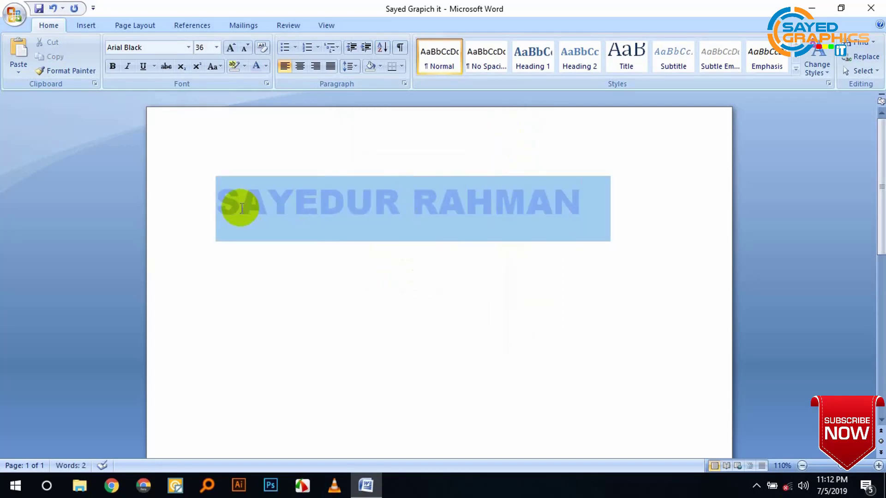
left_click(266, 67)
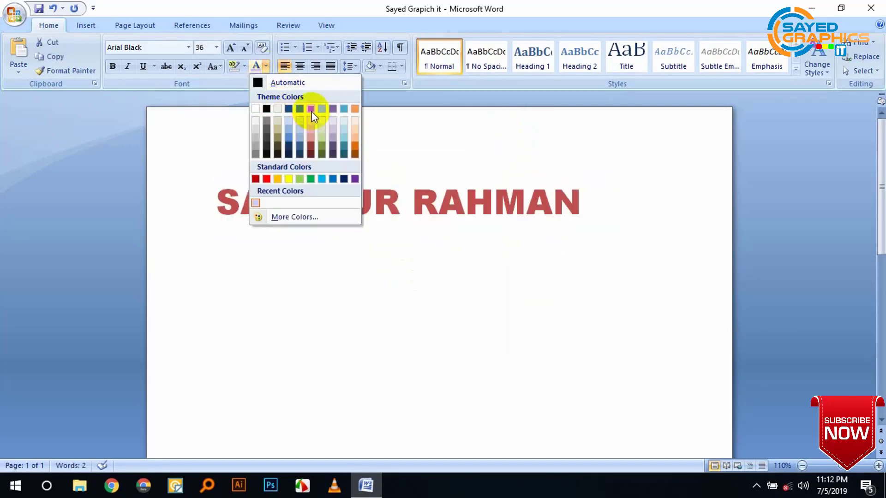
left_click(267, 178)
left_click(432, 211)
left_click_drag(590, 207, 257, 208)
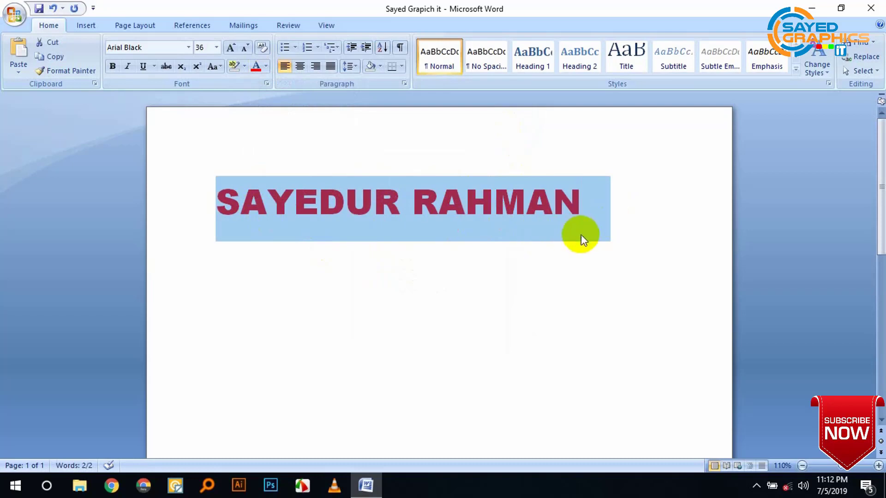
left_click(590, 236)
left_click_drag(622, 212, 402, 238)
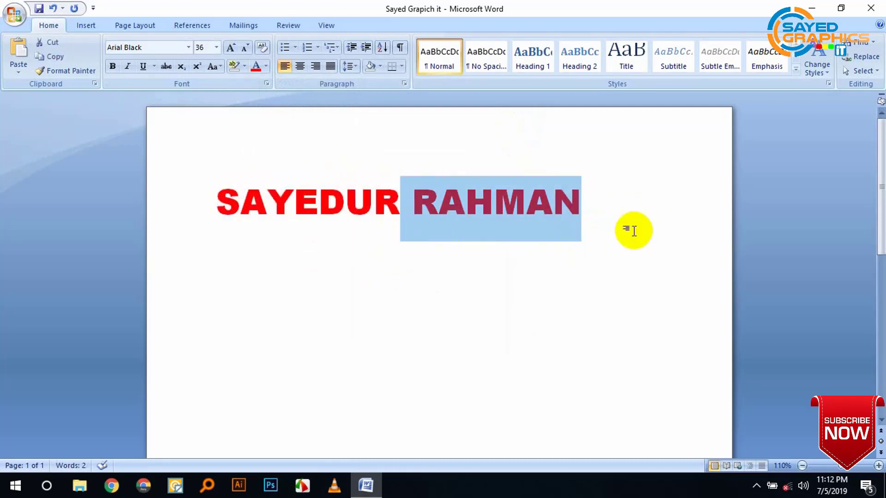
left_click(632, 229)
left_click_drag(622, 217, 274, 209)
left_click(597, 214)
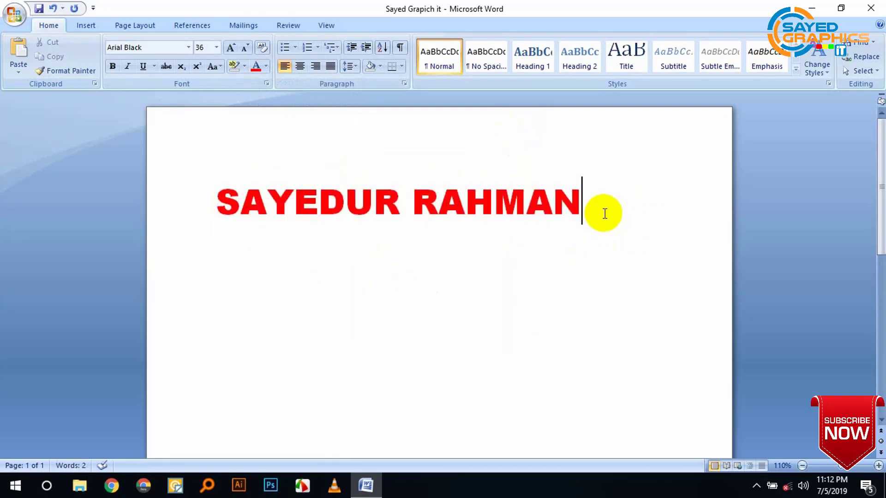
- Minimize Word and open the Word file inside the T 10 D folder
left_click(812, 8)
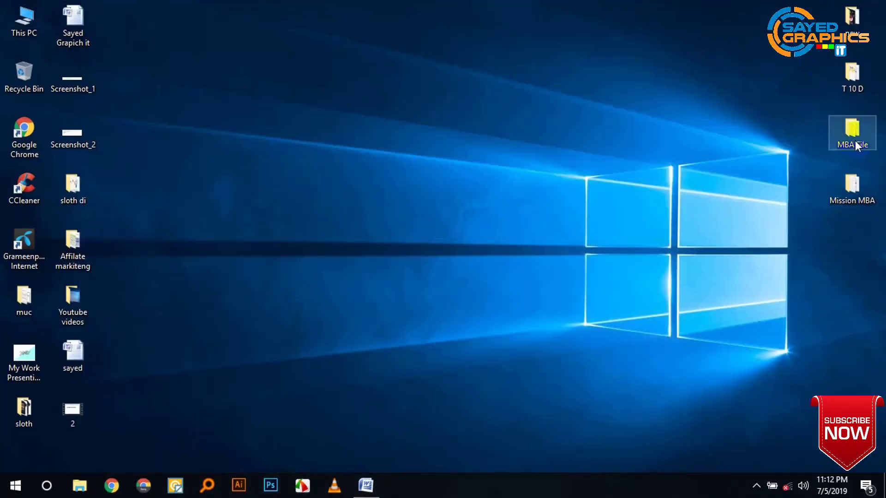
double_click(849, 87)
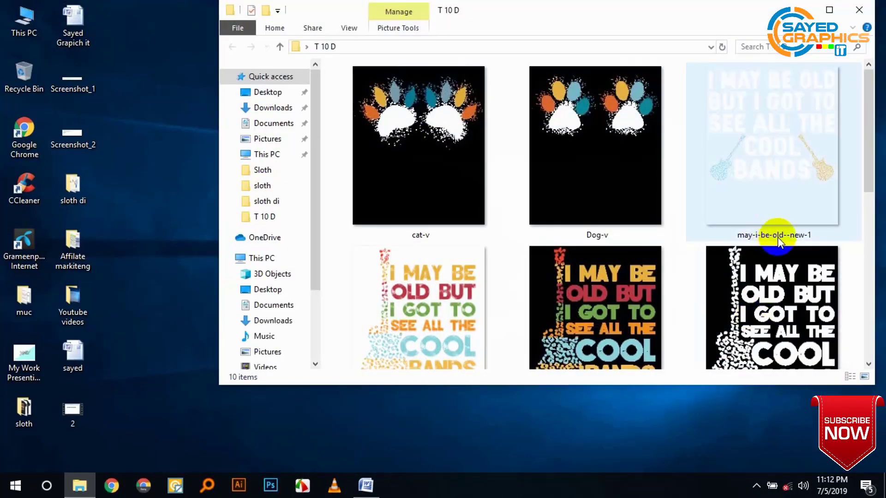
scroll(777, 237, "down", 5)
double_click(367, 309)
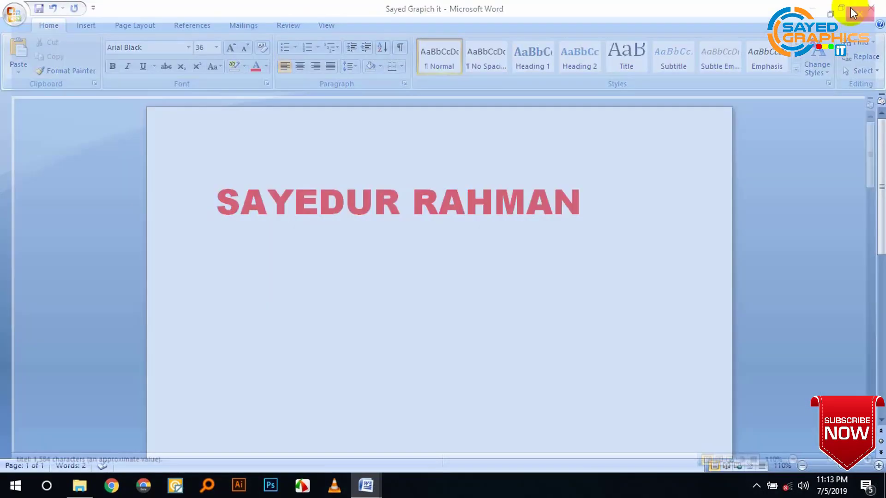
- Select the description paragraphs ending at 'Birthday' in the titel document, then close it
scroll(514, 277, "down", 3)
scroll(526, 290, "down", 2)
scroll(530, 298, "up", 1)
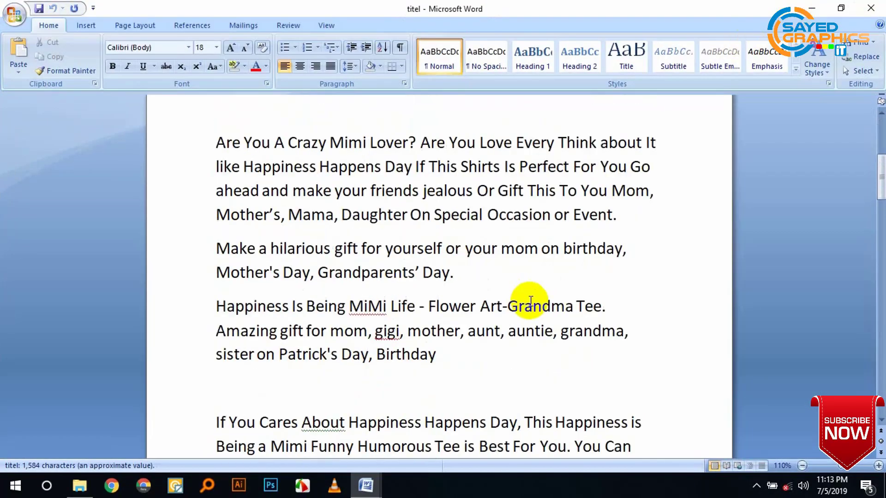
left_click_drag(474, 356, 232, 152)
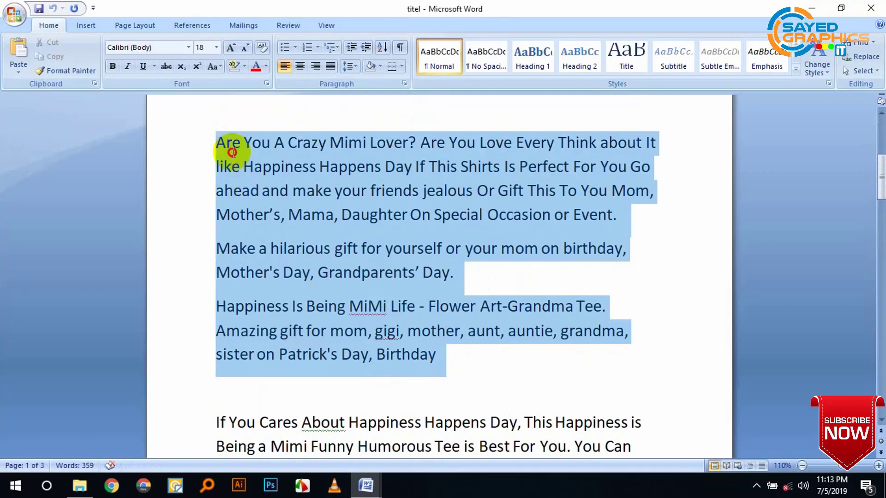
left_click(874, 6)
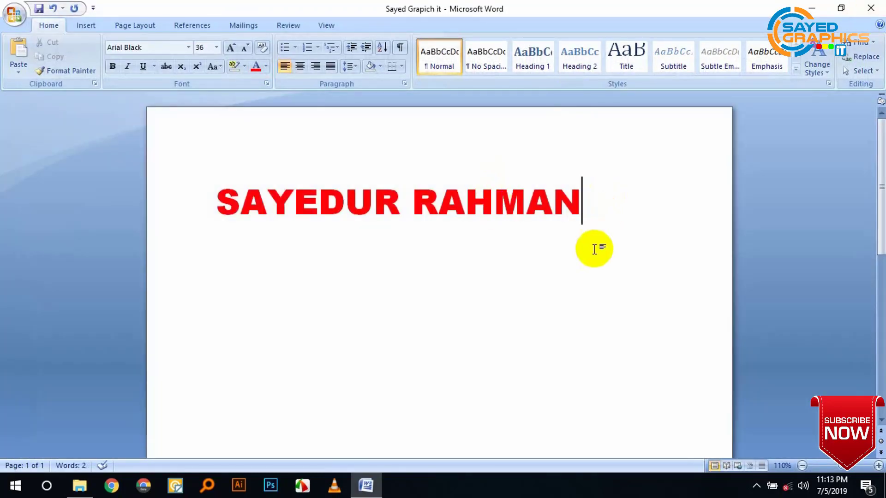
- Paste the gift T-shirt paragraphs on a new line below the red heading
key("Return")
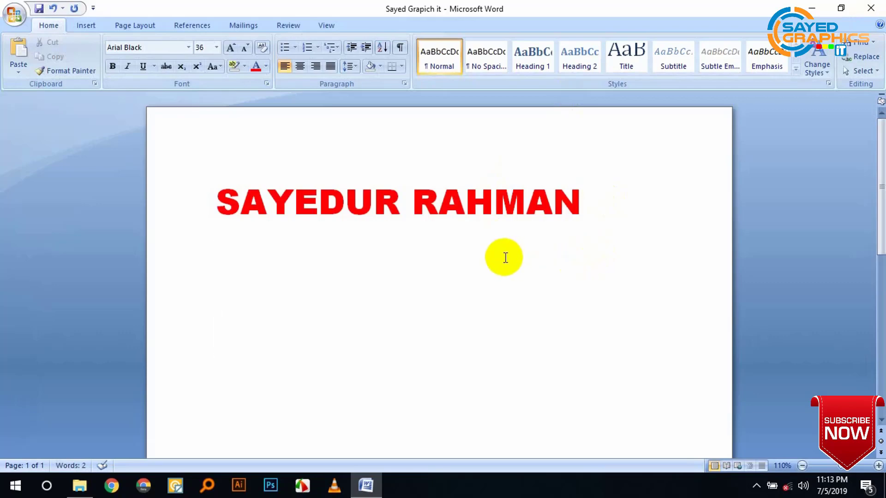
type("Are You A Crazy Mimi Lover? Are You Love Every Think about It like Happiness Happens Day If This Shirts Is Perfect For You Go ahead and make your friends jealous Or Gift This To You Mom, Mother’s, Mama, Daughter On Special Occasion or Event. Make a hilarious gift for yourself or your mom on birthday, Mother's Day, Grandparents’ Day. Happiness Is Being MiMi Life - Flower Art-Grandma Tee. Amazing gift for mom, gigi, mother, aunt, auntie, grandma, sister on Patrick's Day, Birthday")
scroll(506, 263, "down", 3)
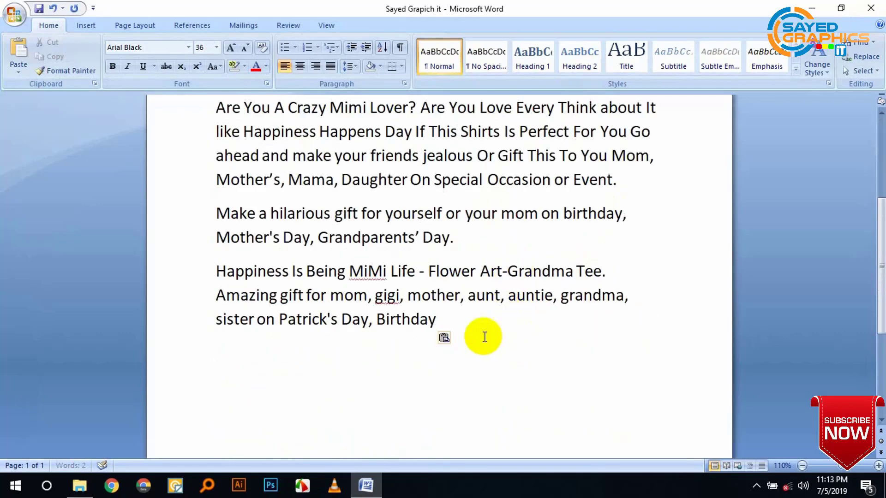
mouse_move(466, 393)
left_mouse_down()
mouse_move(220, 195)
mouse_move(223, 184)
left_mouse_up()
left_click(401, 284)
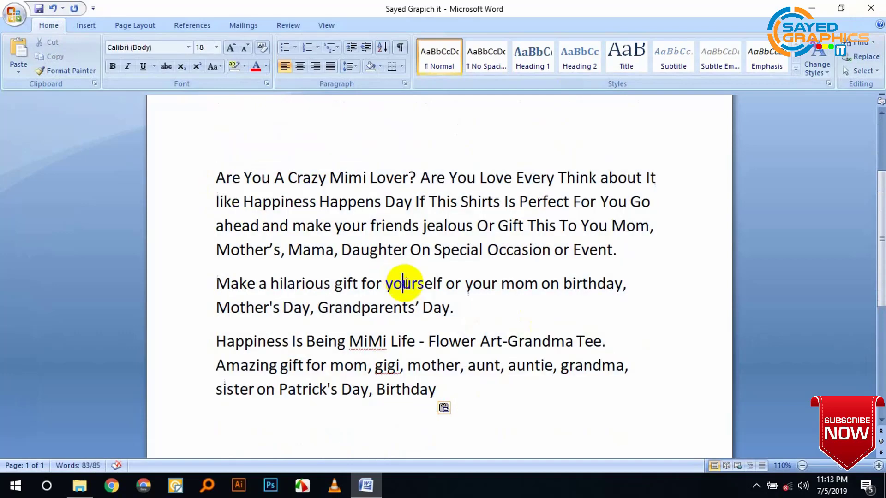
scroll(430, 315, "up", 3)
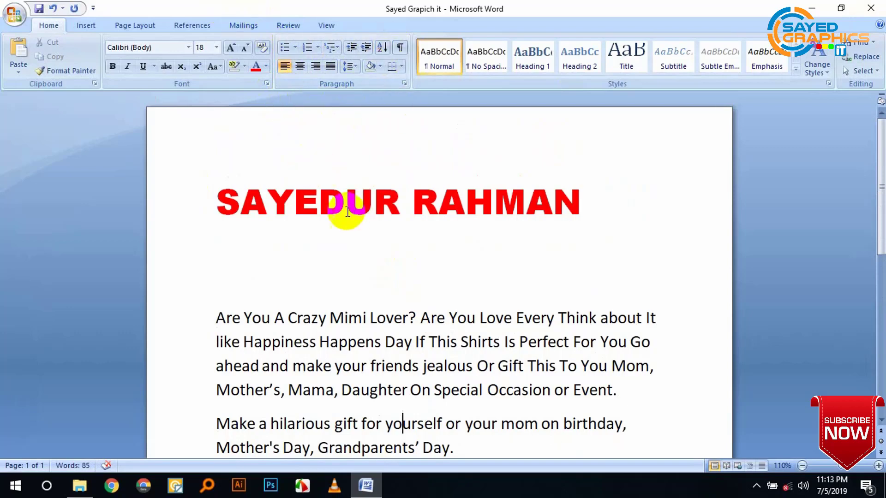
scroll(392, 397, "down", 1)
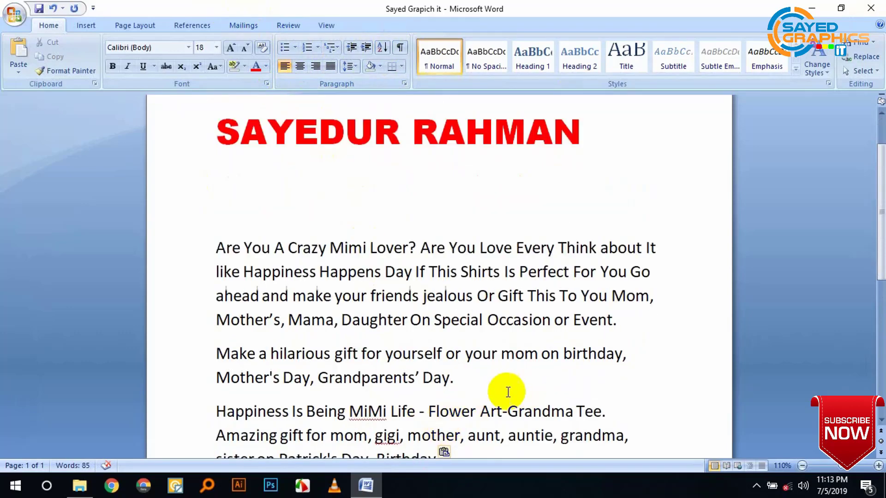
left_click_drag(462, 383, 219, 248)
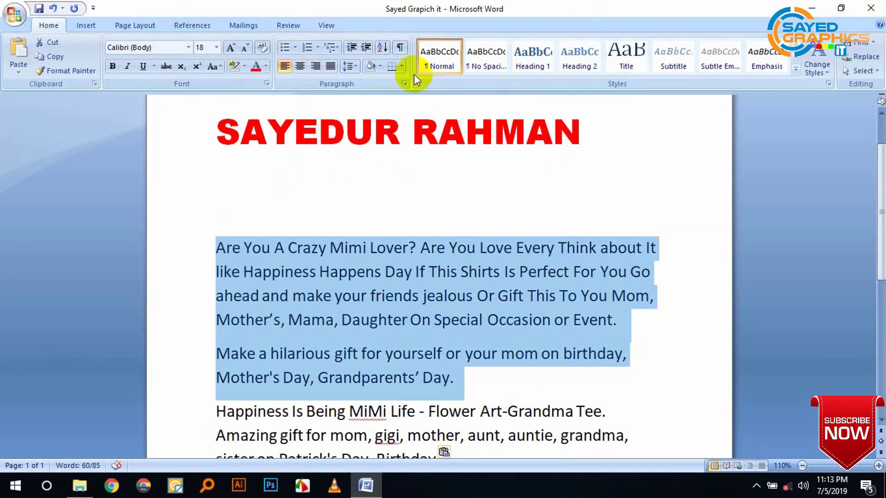
left_click(397, 203)
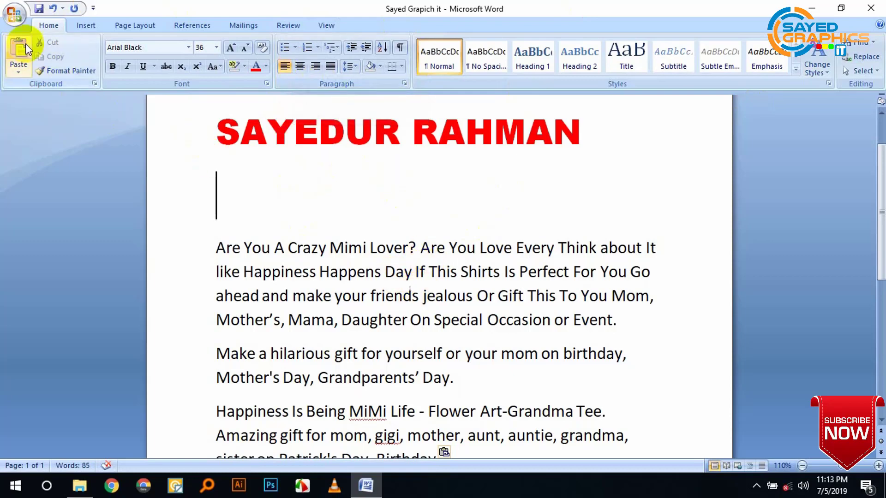
- Select the three description paragraphs, copy them, then cut them from the page
scroll(231, 233, "down", 1)
double_click(231, 236)
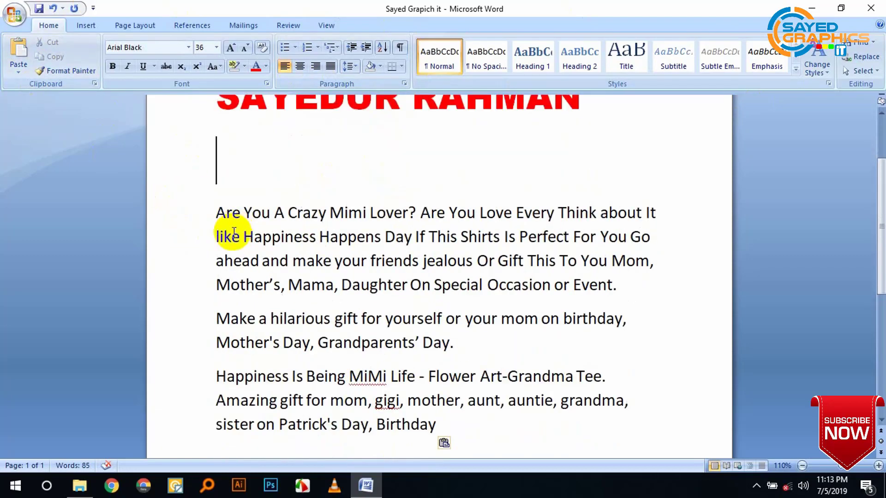
left_click_drag(233, 233, 457, 376)
scroll(471, 342, "down", 3)
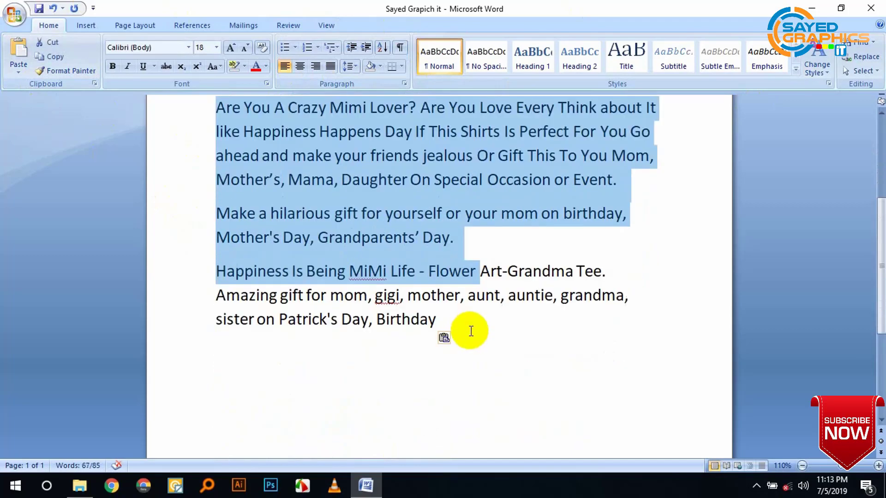
left_click_drag(471, 331, 337, 232)
left_click_drag(226, 136, 223, 222)
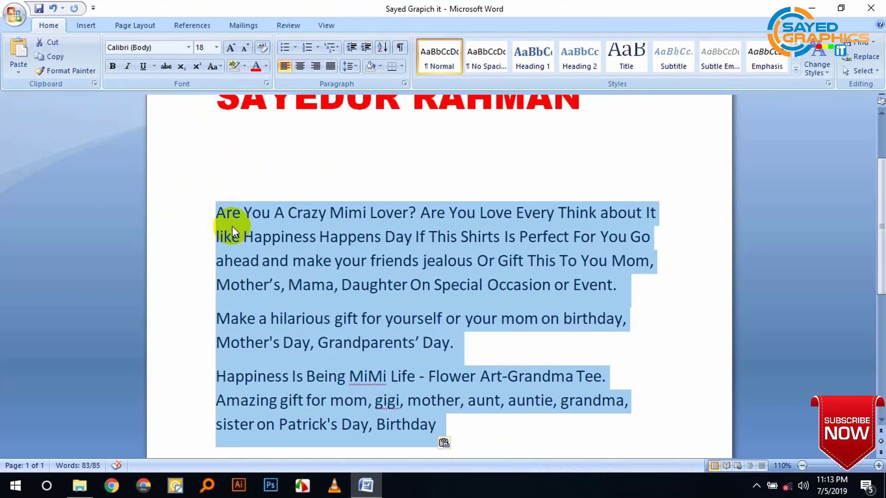
key("ctrl+z")
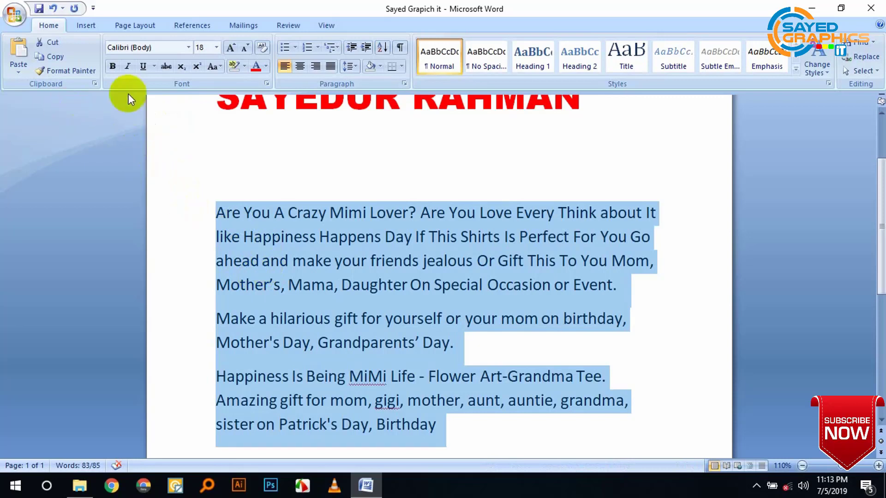
left_click(56, 58)
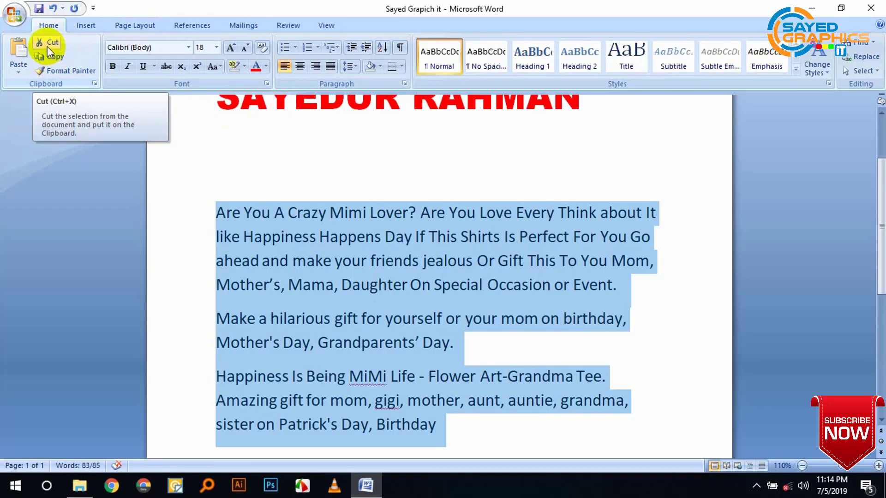
left_click(47, 47)
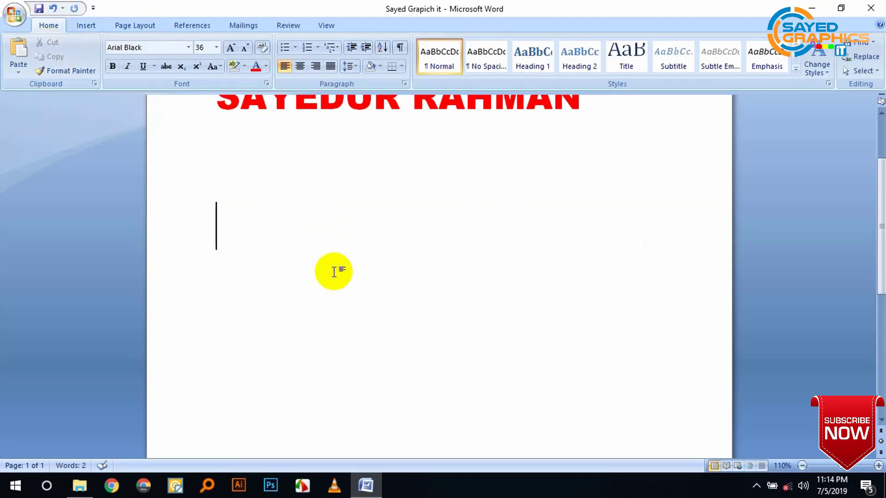
- Paste the three gift T-shirt paragraphs back under the red heading, restoring 85 words
scroll(760, 302, "down", 1)
scroll(558, 316, "up", 2)
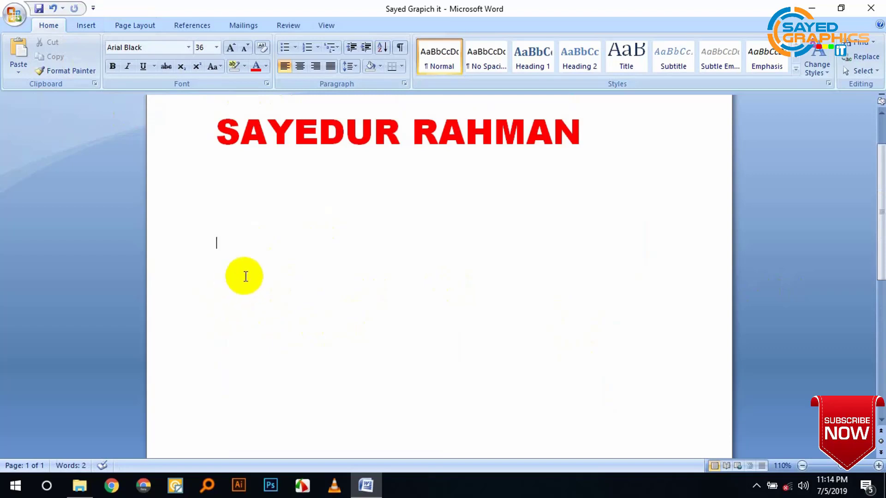
left_click(18, 53)
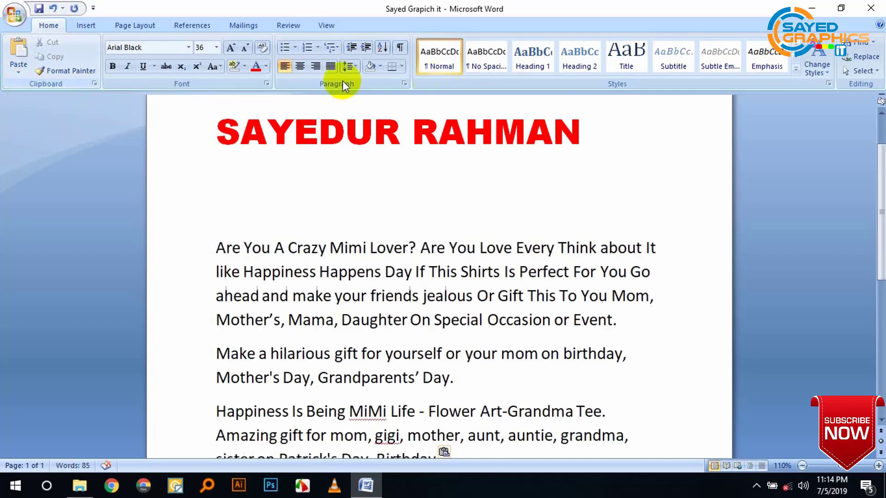
scroll(508, 342, "down", 3)
scroll(506, 356, "up", 2)
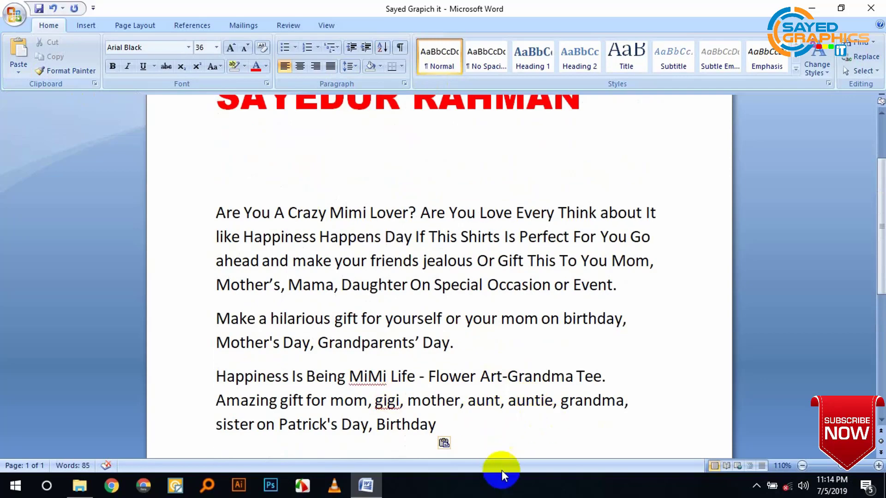
mouse_move(503, 470)
left_mouse_down()
mouse_move(492, 418)
mouse_move(293, 83)
left_mouse_up()
left_click(363, 240)
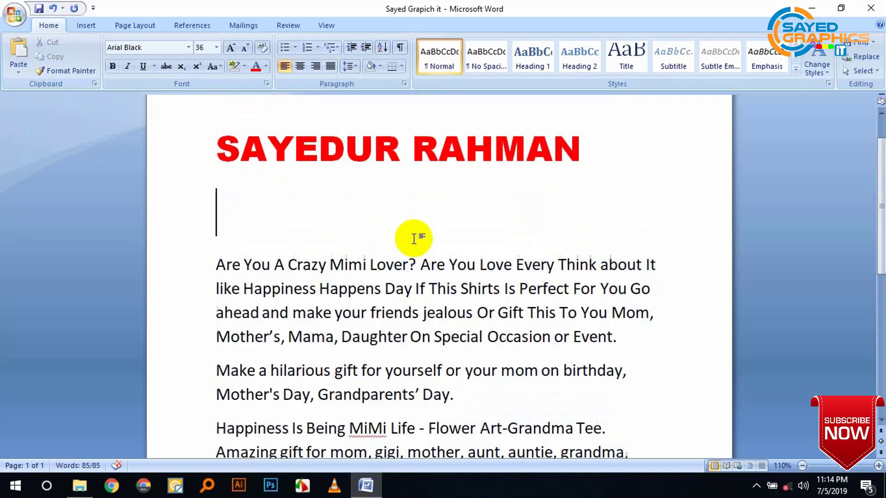
scroll(401, 210, "down", 3)
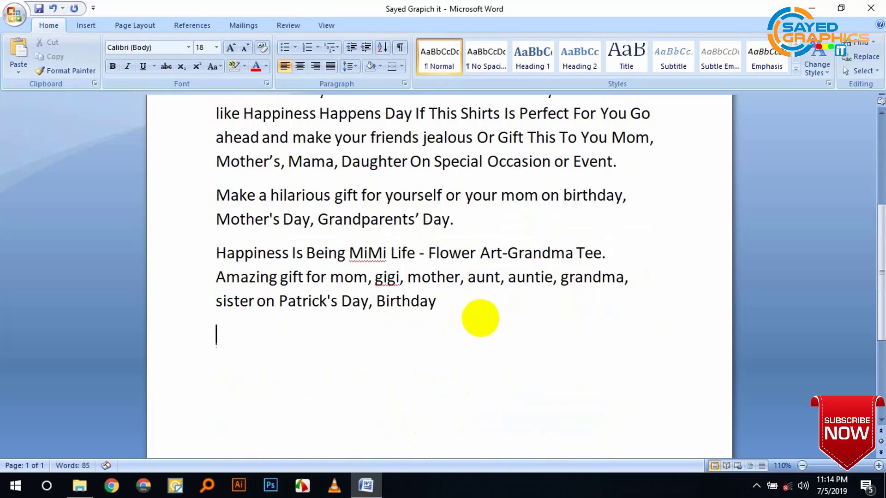
- Add a blank line after 'Birthday' and then select the Word taskbar button
key("Return")
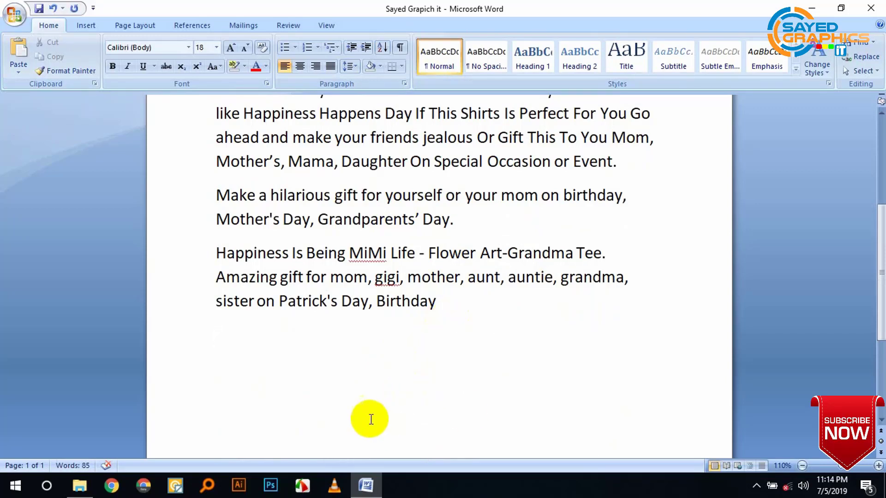
left_click(375, 492)
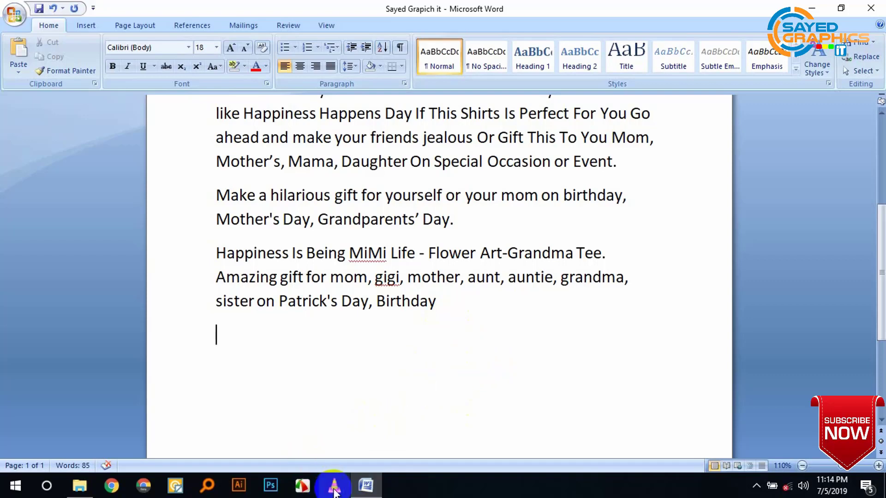